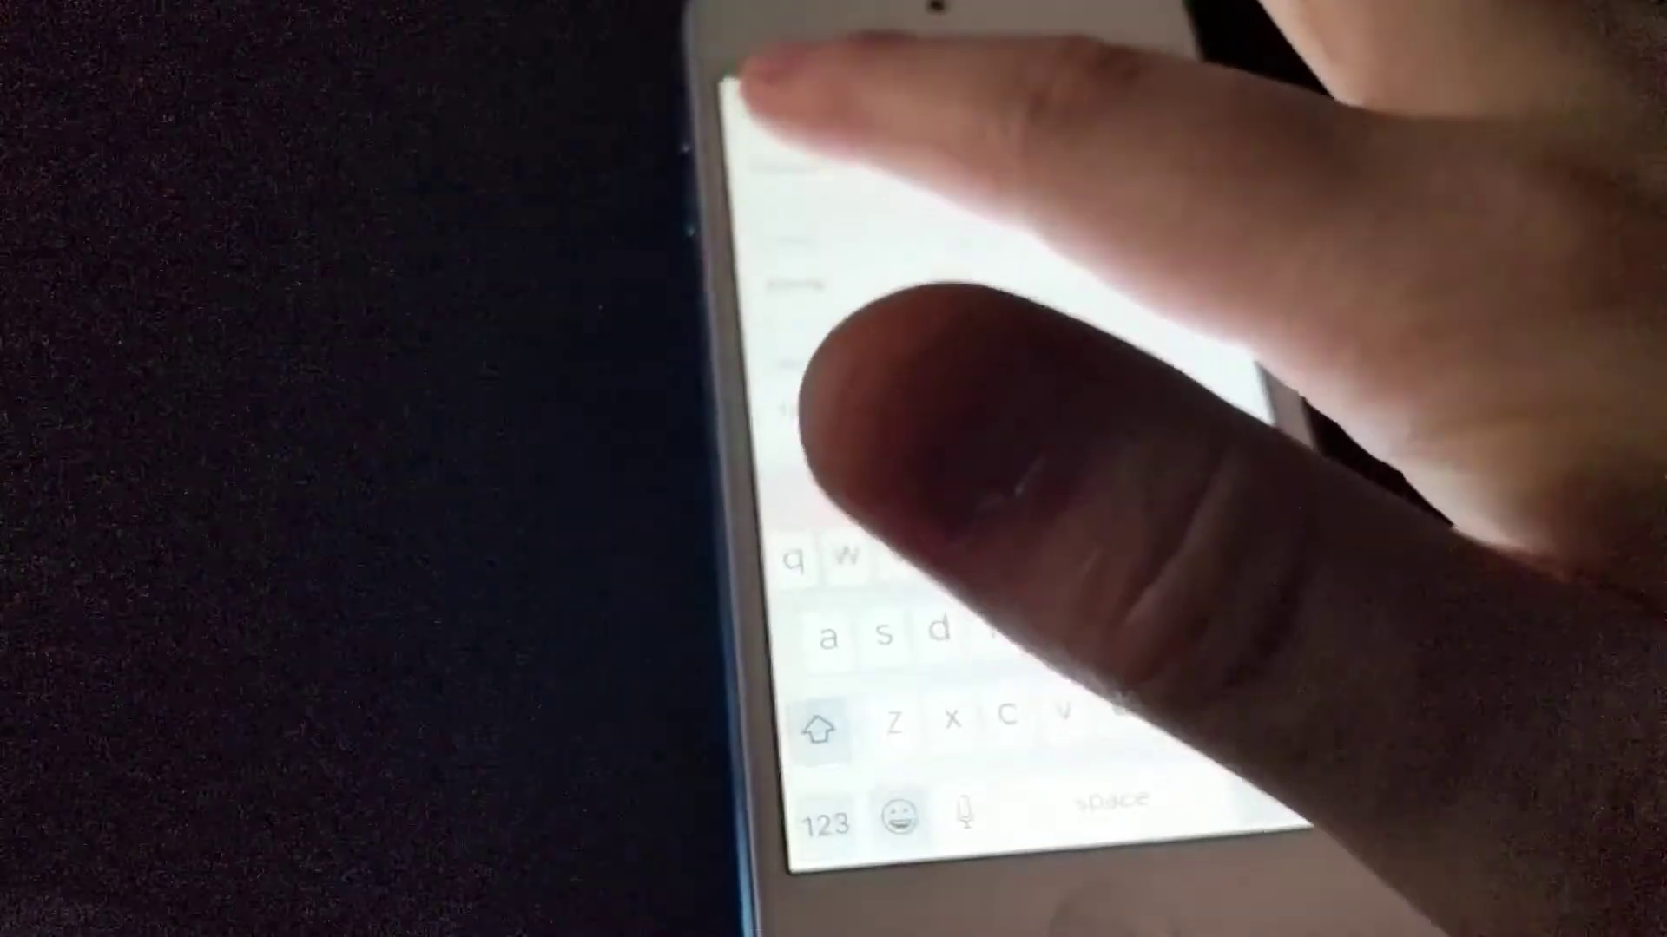
- Leave the SystemVersion.plist Edit screen, back up to Library, and exit GeoFiles to the home screen
left_click(788, 116)
left_click(755, 158)
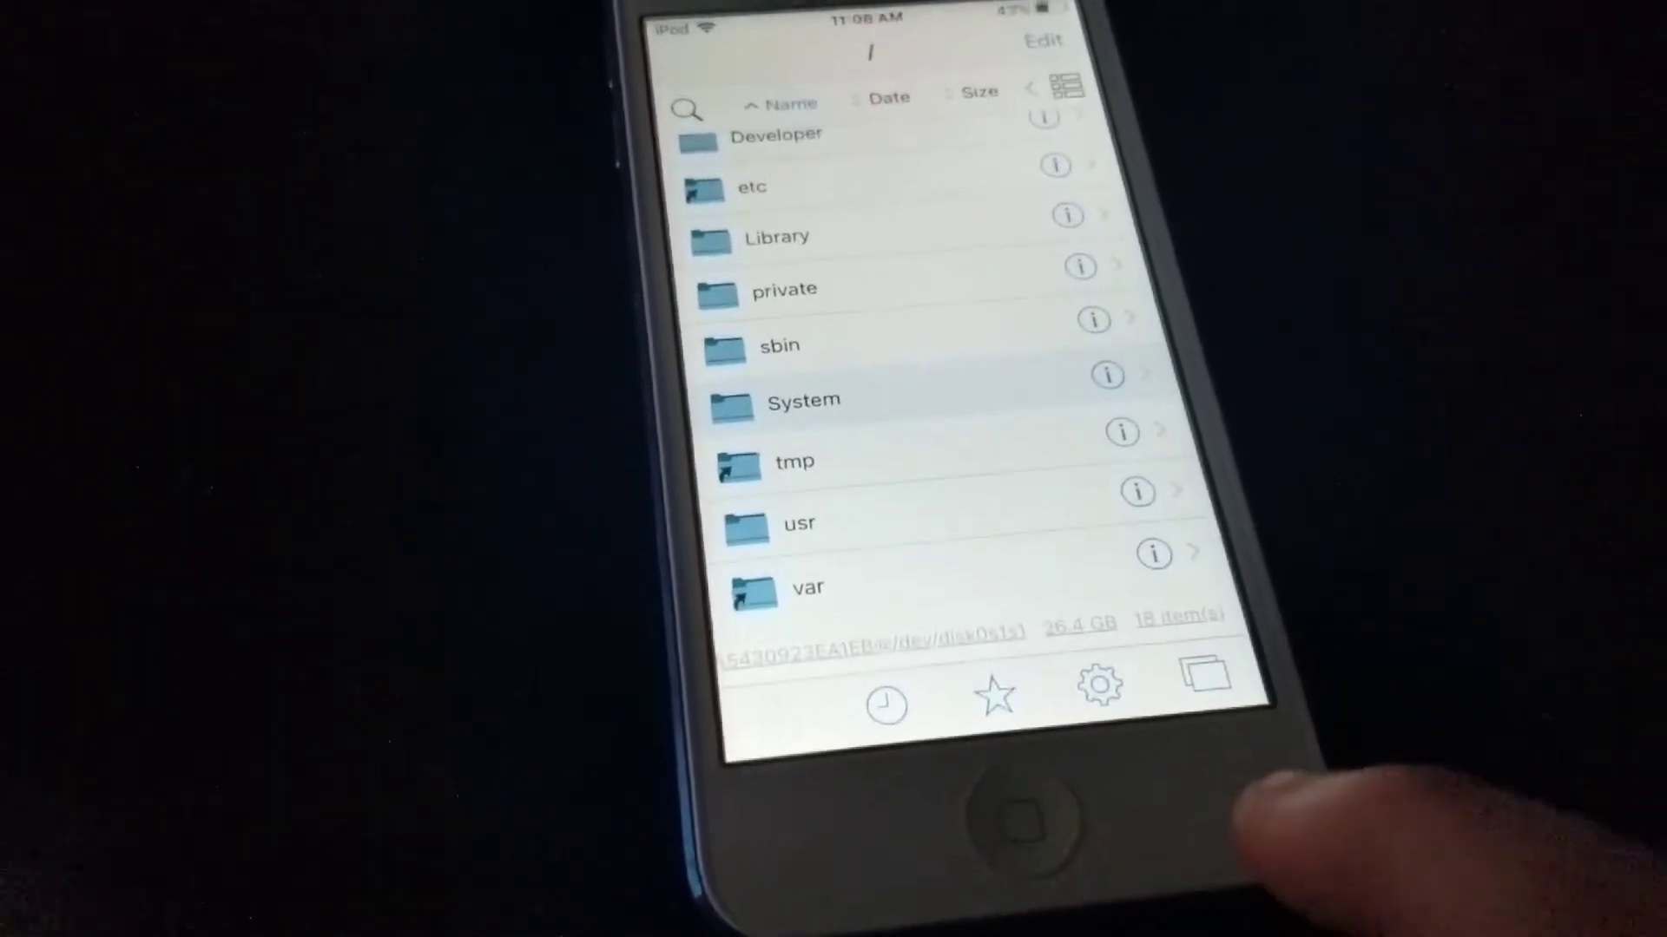
left_click(1010, 911)
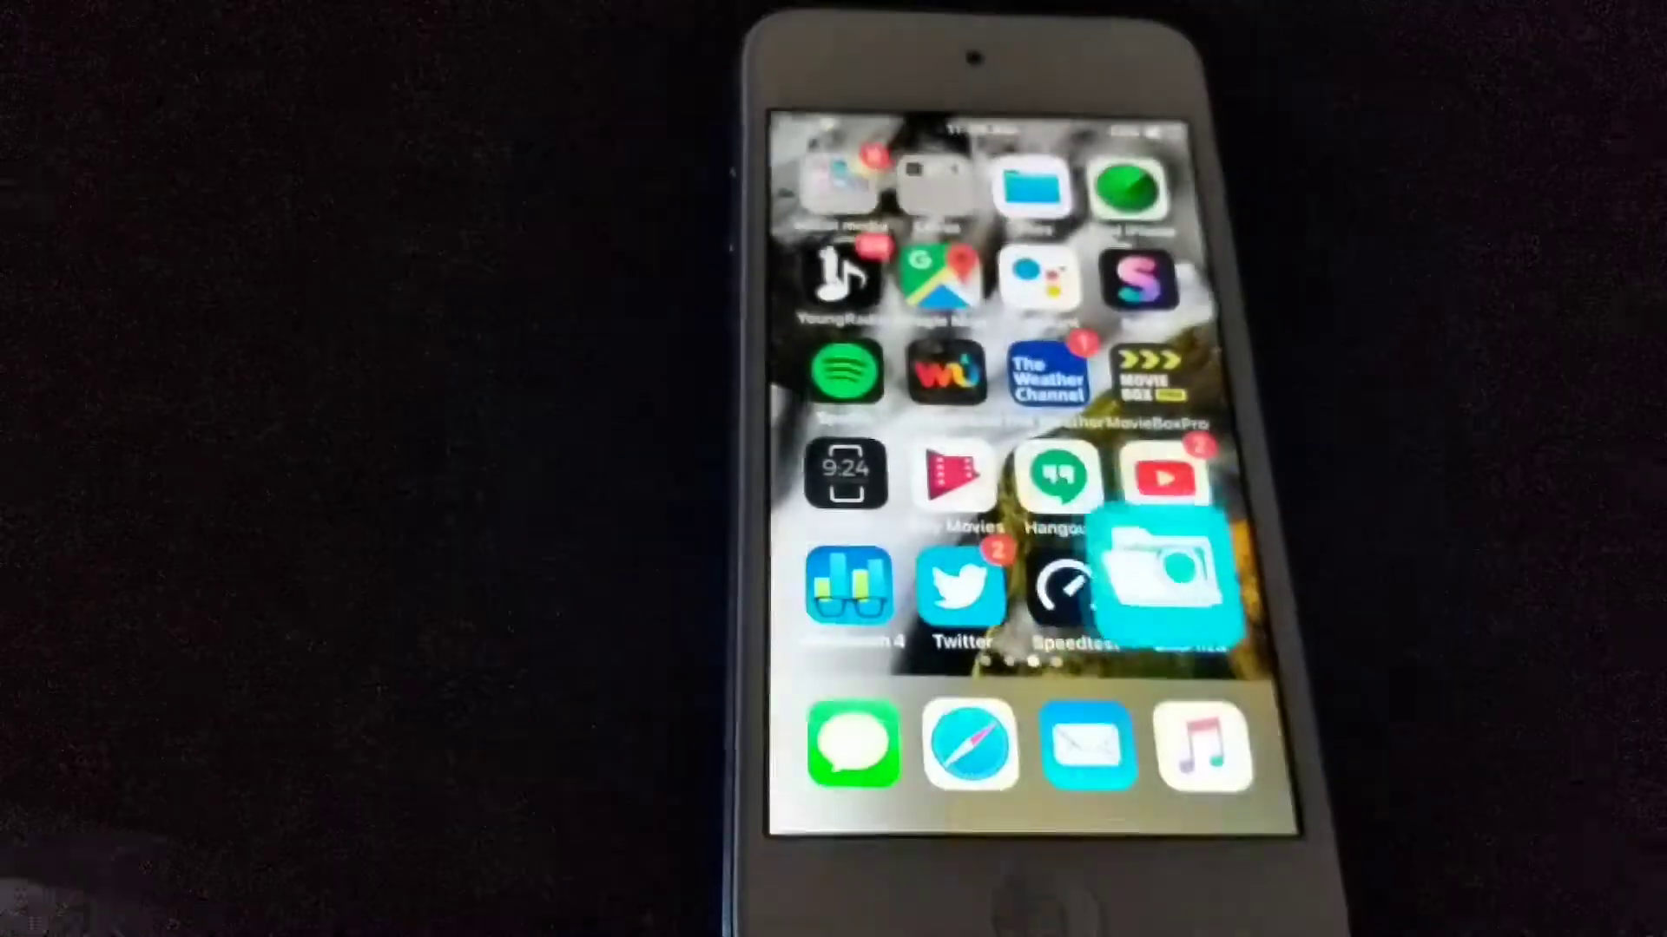